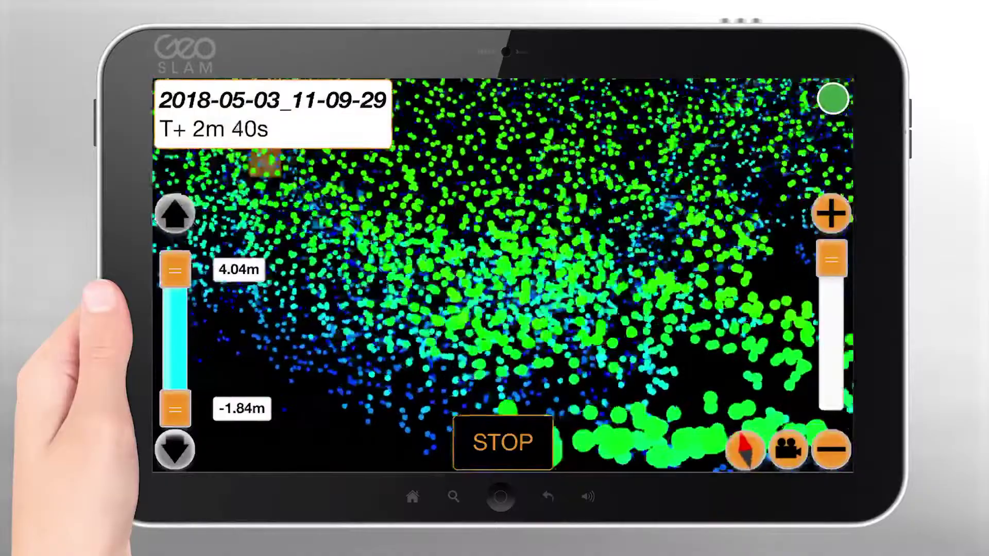
Tap the compass button to show the ZEB Revo RT live scan in perspective
click(745, 450)
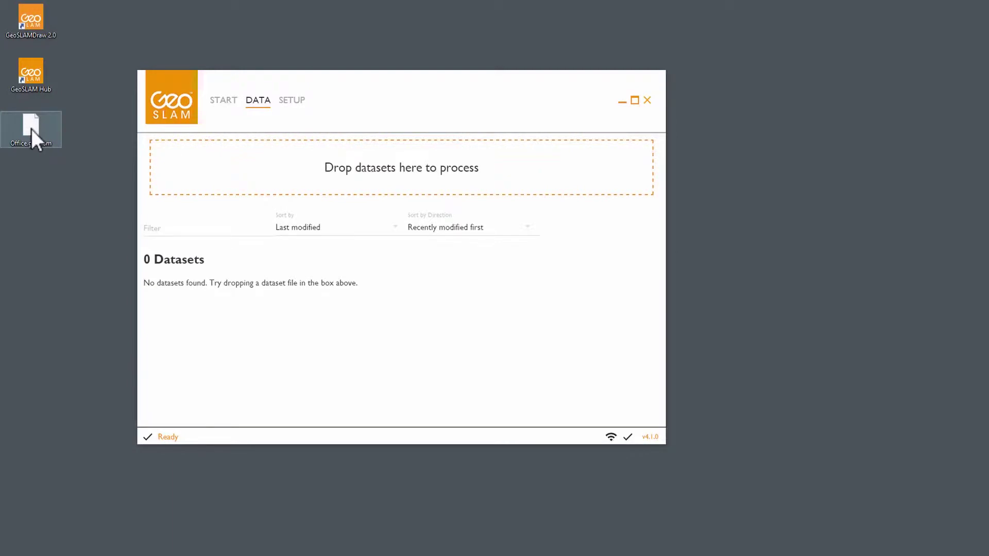
Import Office.geoslam for processing, then move through its result along the walked path
drag(31, 130, 268, 204)
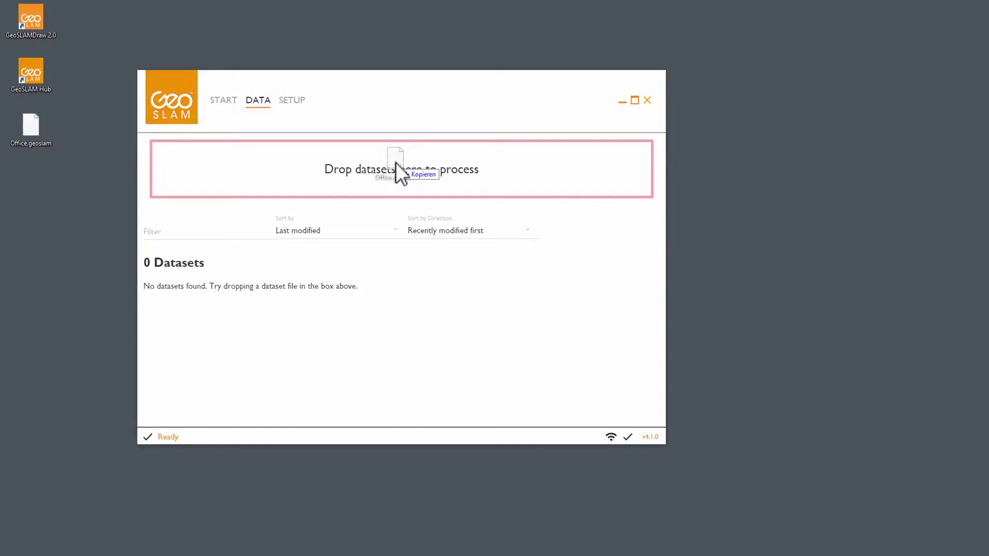
drag(395, 163, 396, 163)
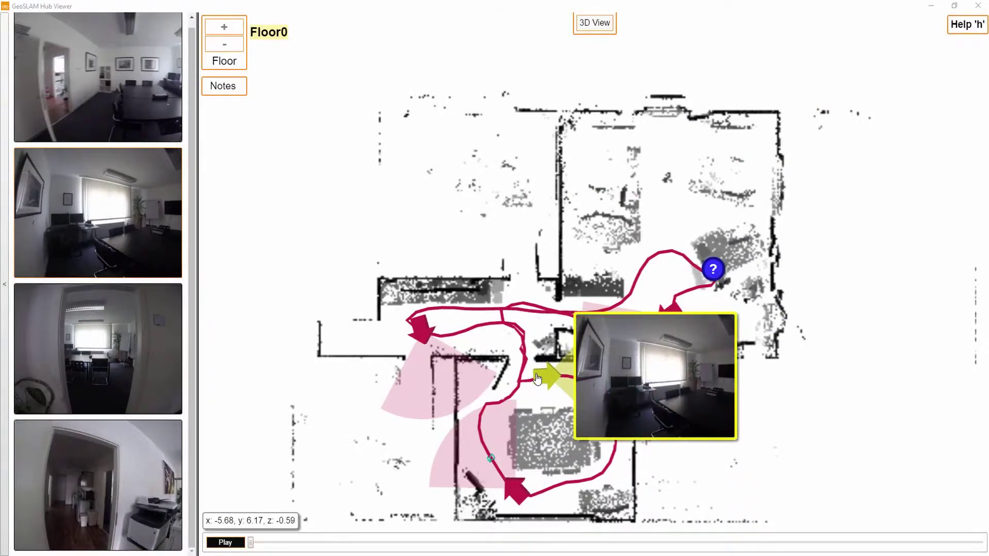
mouse_move(538, 379)
mouse_down()
mouse_move(596, 397)
mouse_move(615, 465)
mouse_up()
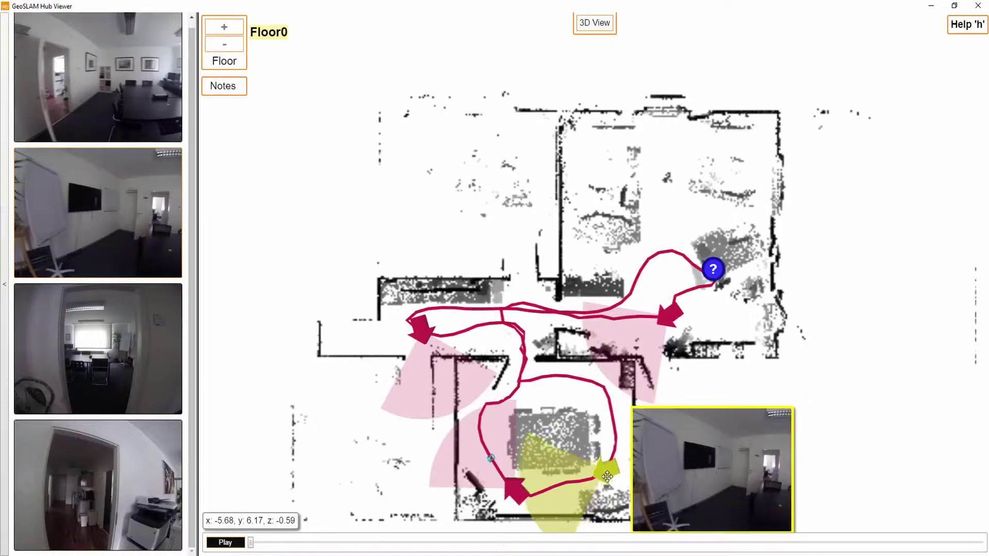
View a later path photo with the yellow marker, then place a map note and start its title
mouse_move(607, 475)
mouse_down()
mouse_move(548, 482)
mouse_move(538, 495)
mouse_up()
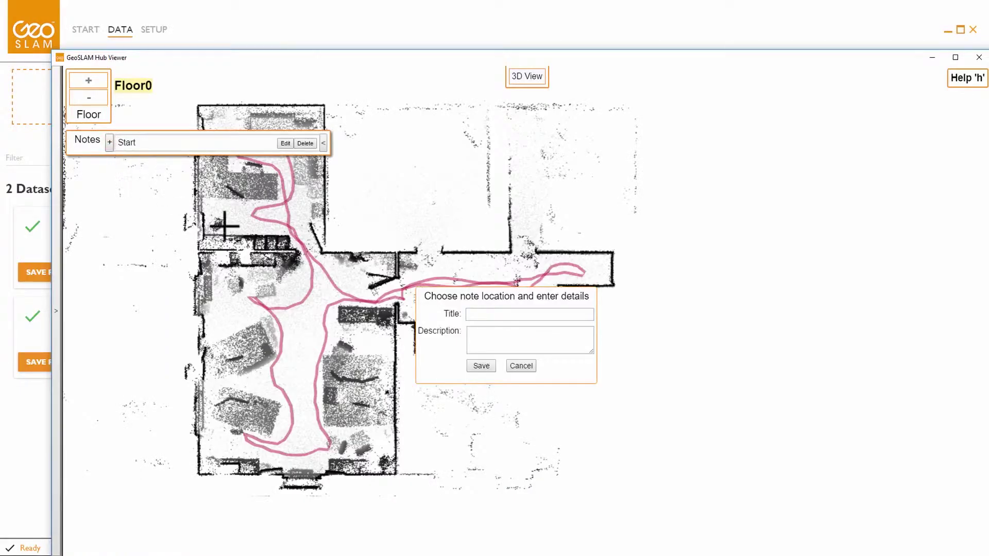
click(242, 224)
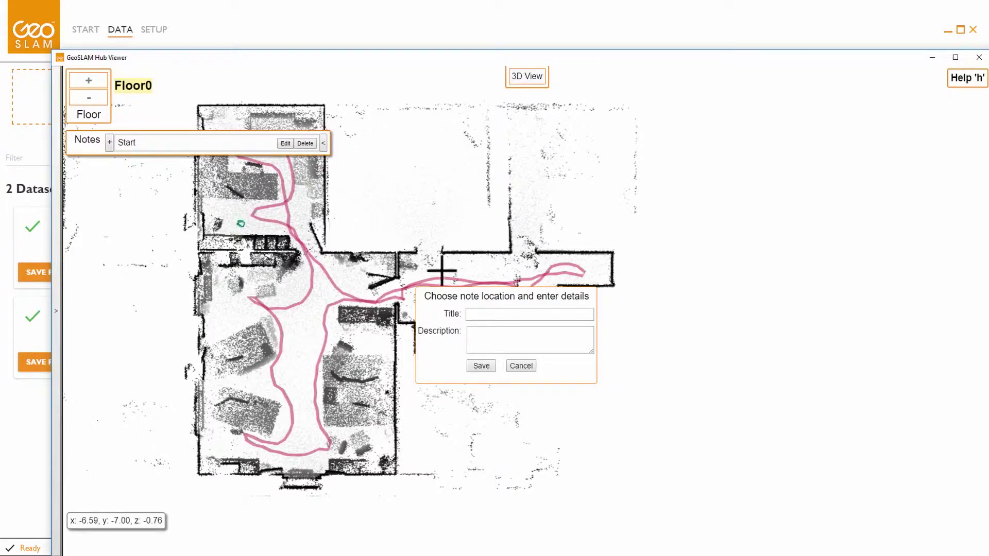
click(484, 313)
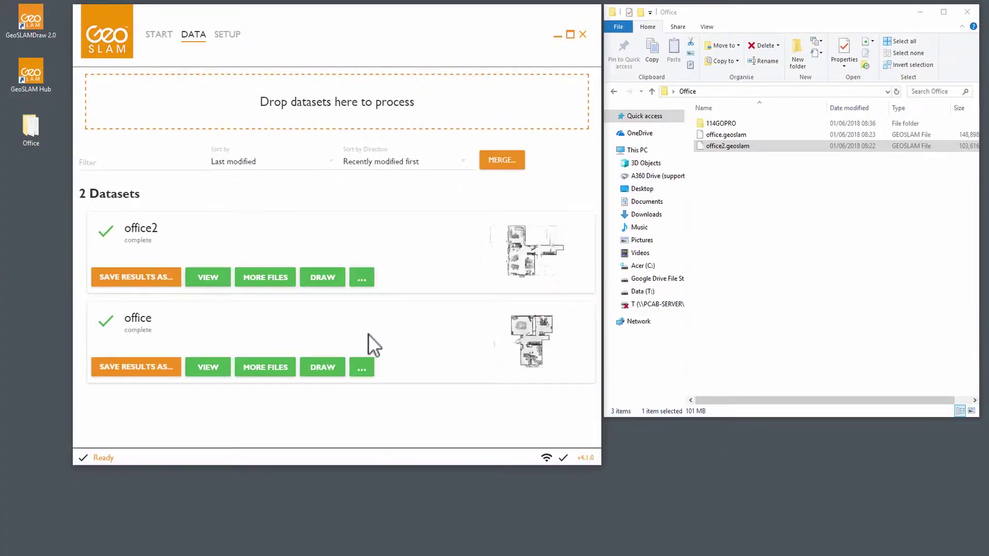
Select office and office2, rotate and move the red scan onto the yellow one, and start merging
click(508, 173)
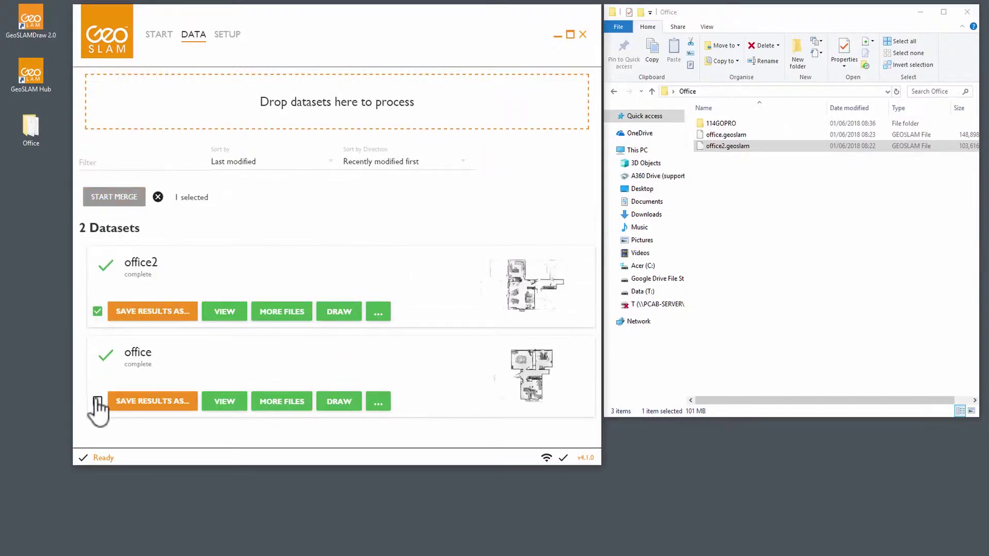
click(120, 199)
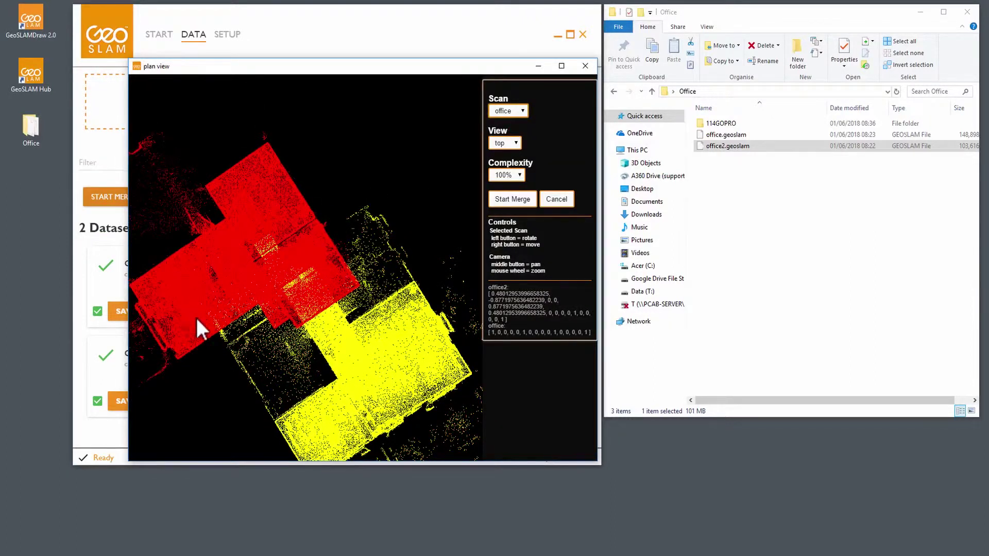
drag(196, 315, 342, 254)
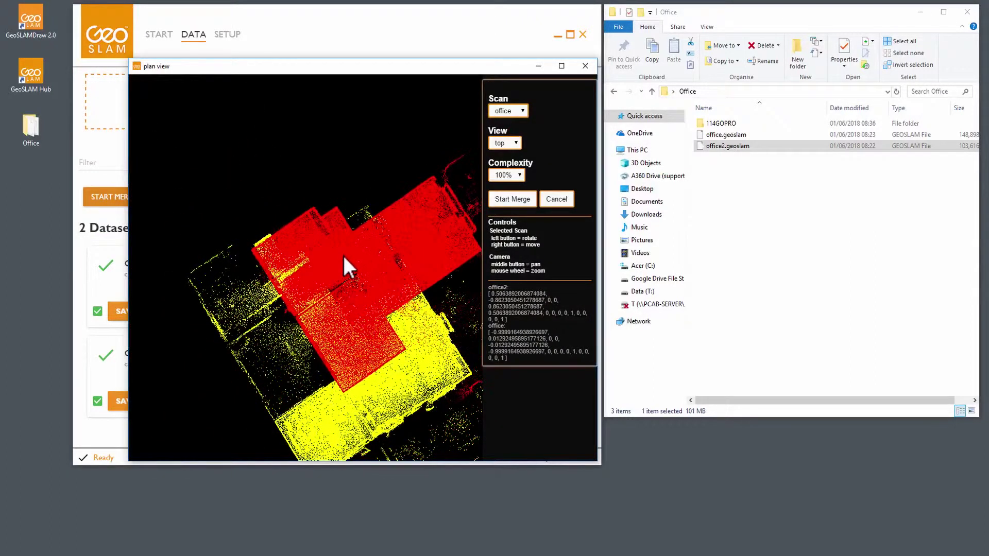
right_drag(401, 250, 337, 280)
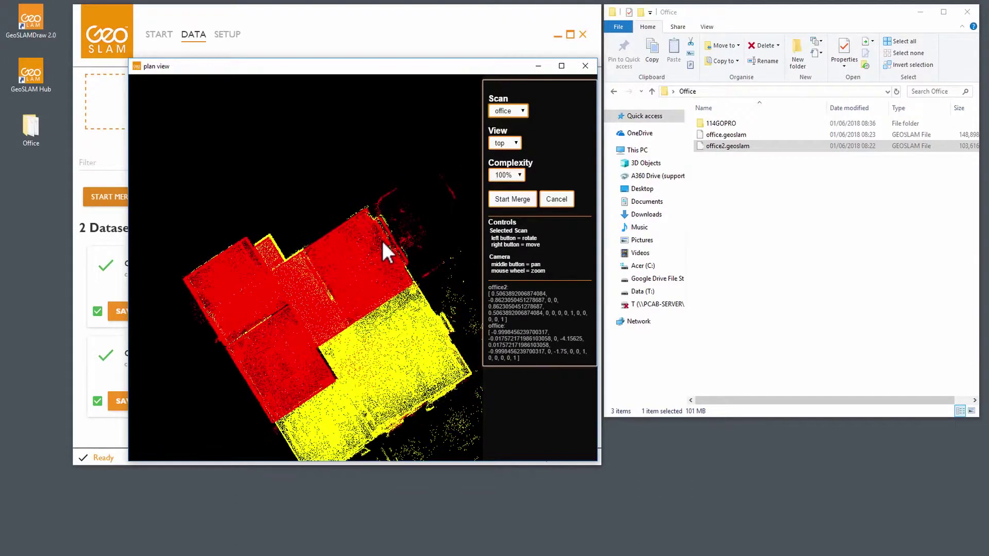
drag(380, 237, 328, 283)
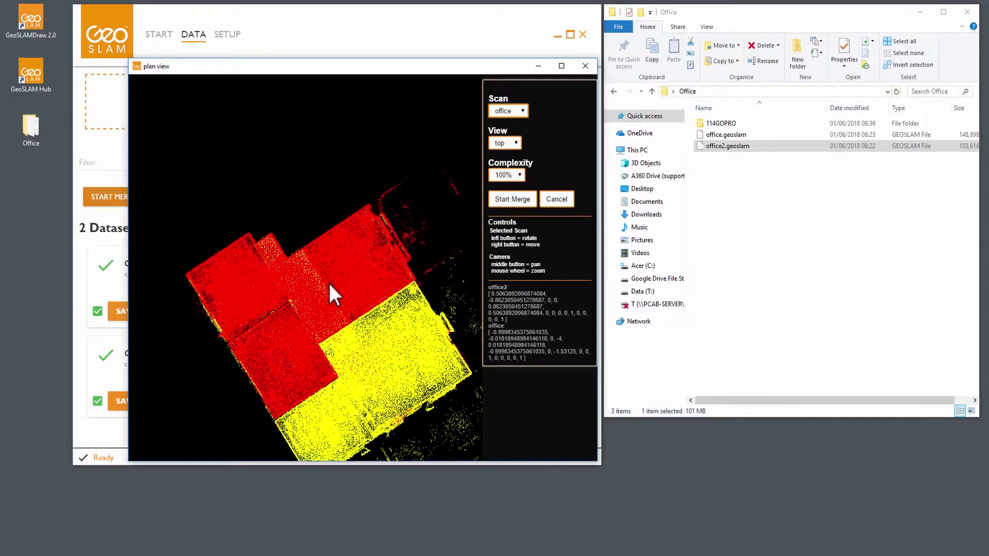
right_drag(329, 283, 327, 284)
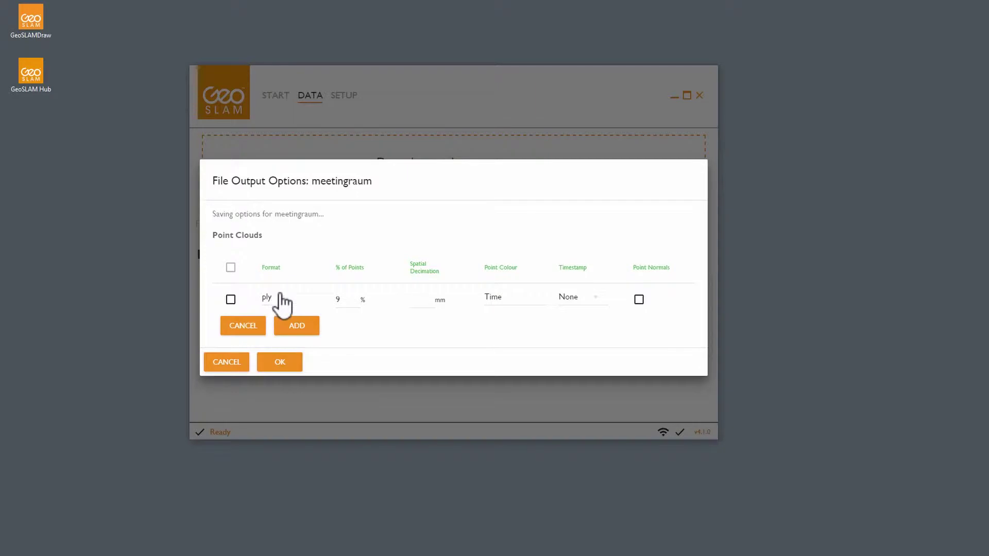
click(283, 303)
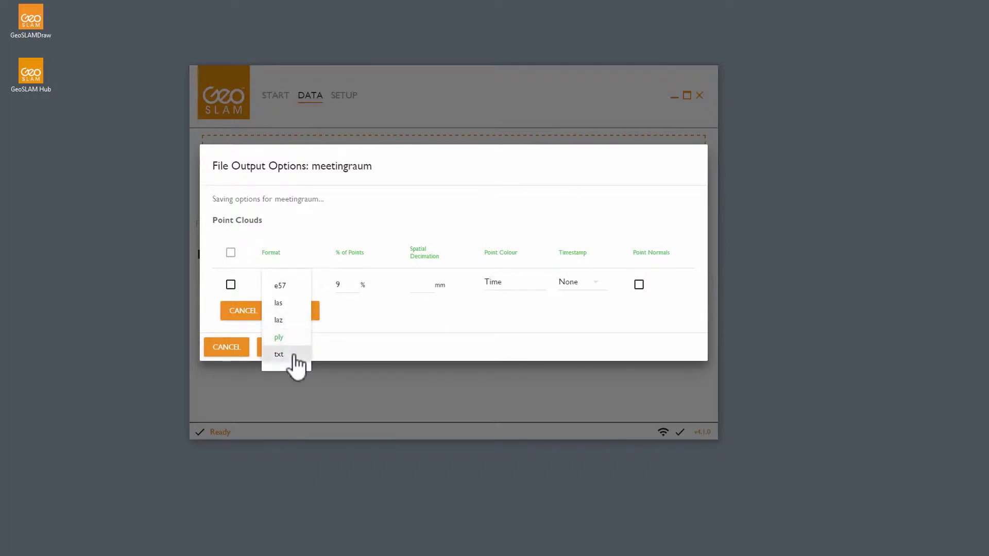
Choose las export format and Shaded point colour, then open the timestamp options
click(294, 304)
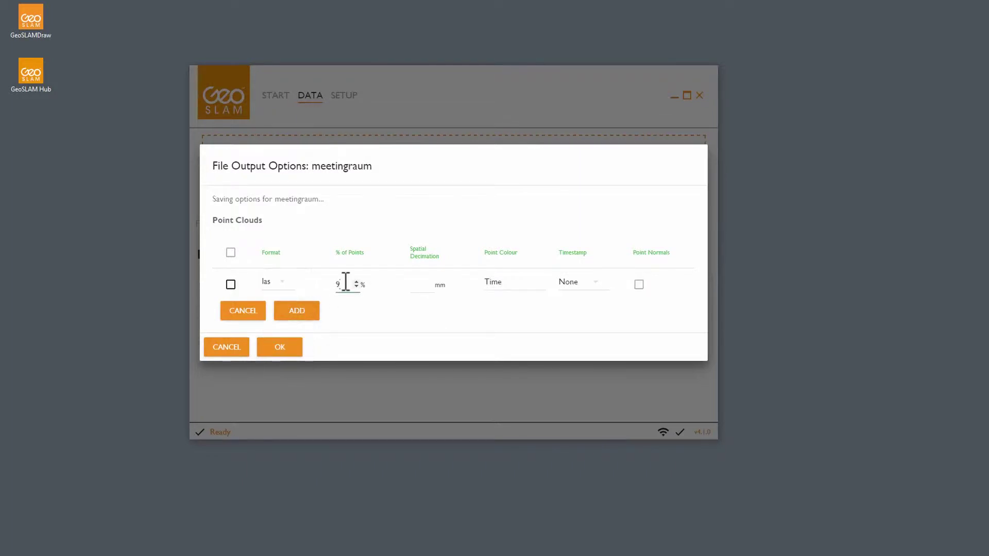
click(347, 279)
text(100)
click(499, 284)
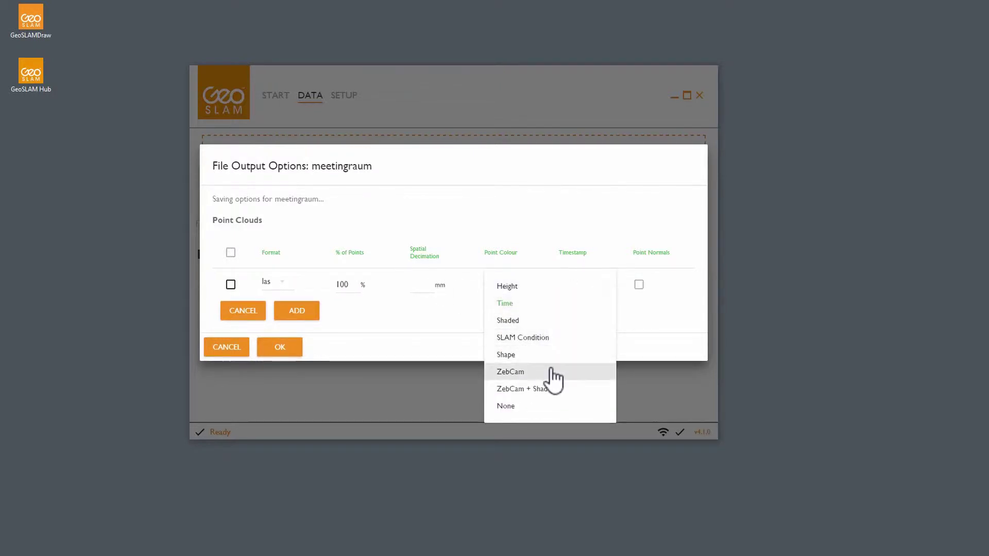
click(506, 320)
click(572, 284)
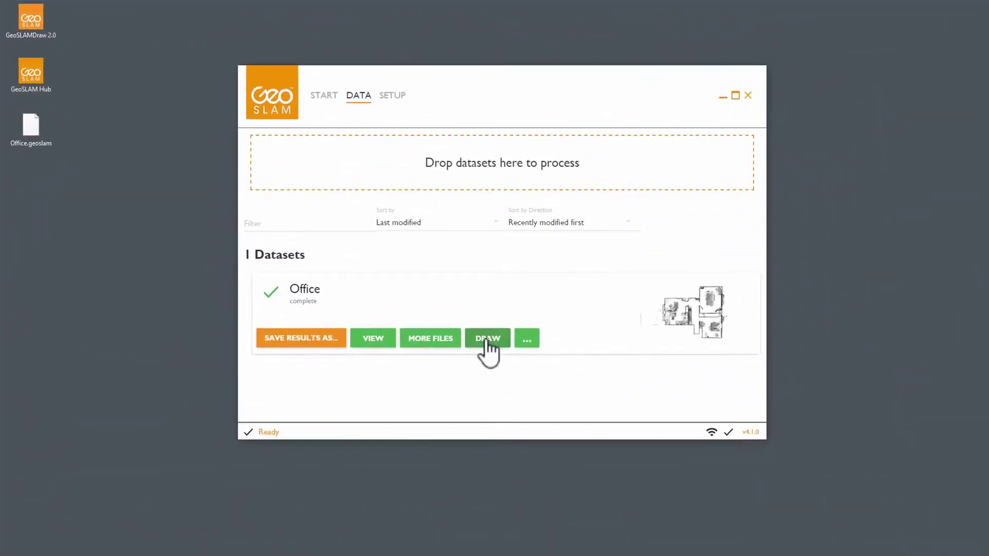
Open the Office dataset in GeoSLAM Draw and create the horizontal Layout_0 slice across the building
click(488, 340)
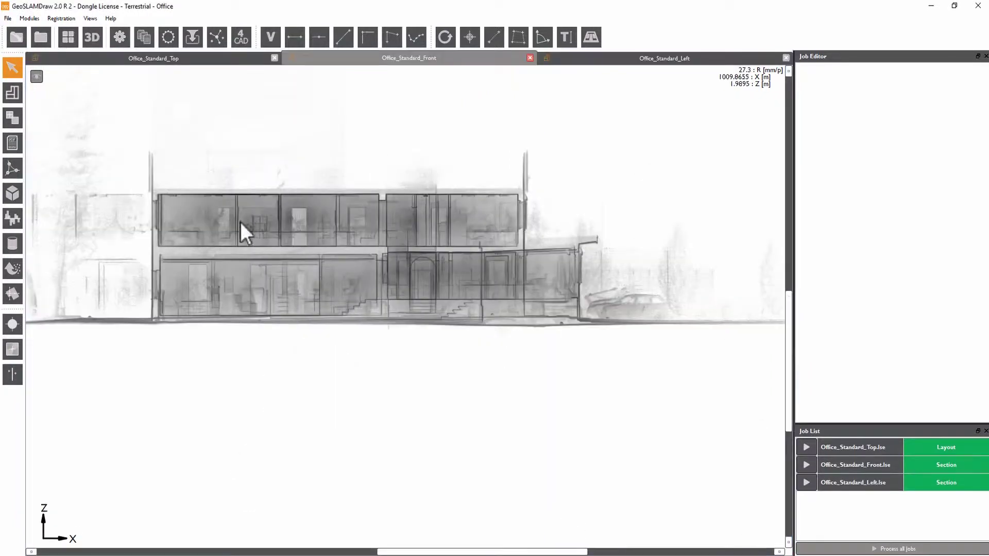
click(14, 92)
click(134, 201)
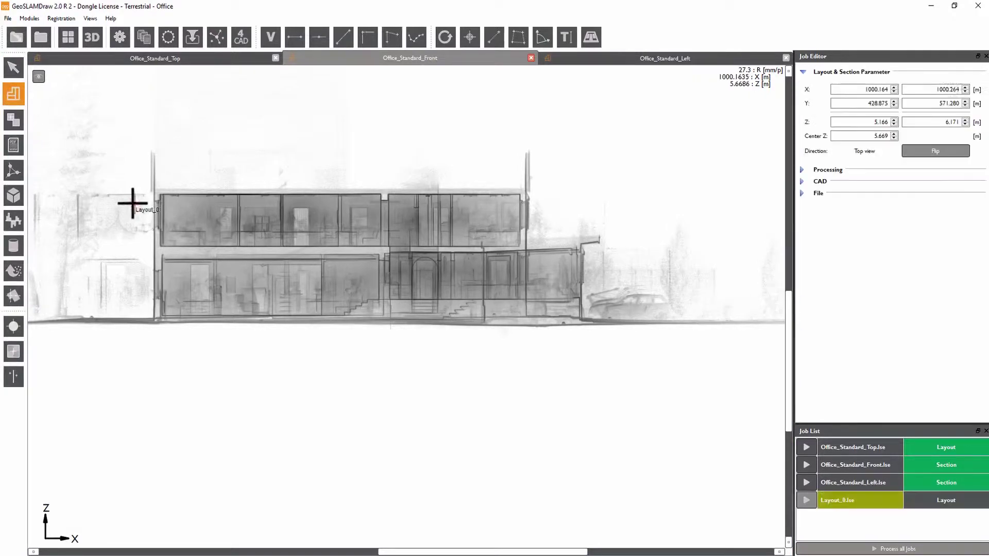
click(605, 200)
click(371, 198)
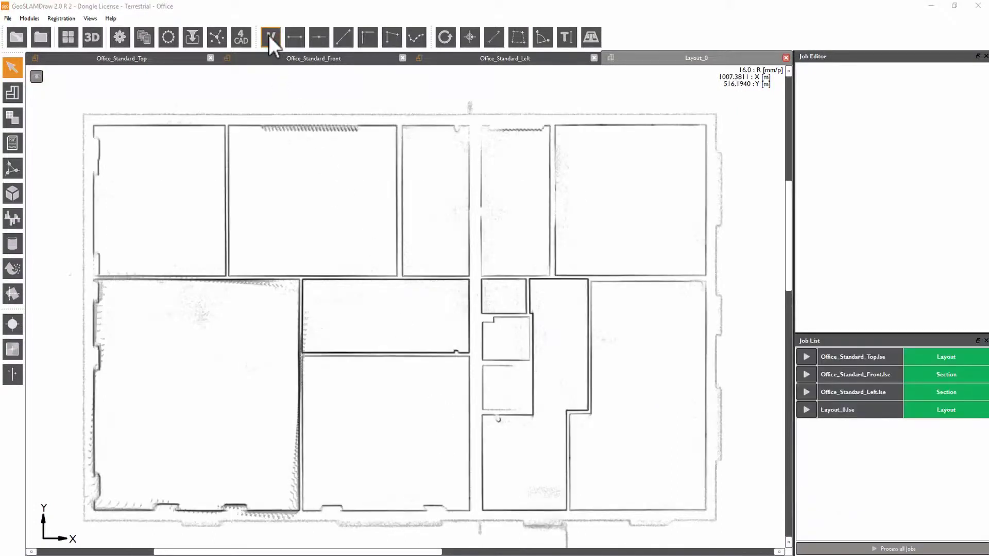
Auto-vectorize all walls across the plan and draw a line joining the top and right walls
click(271, 37)
drag(67, 110, 728, 532)
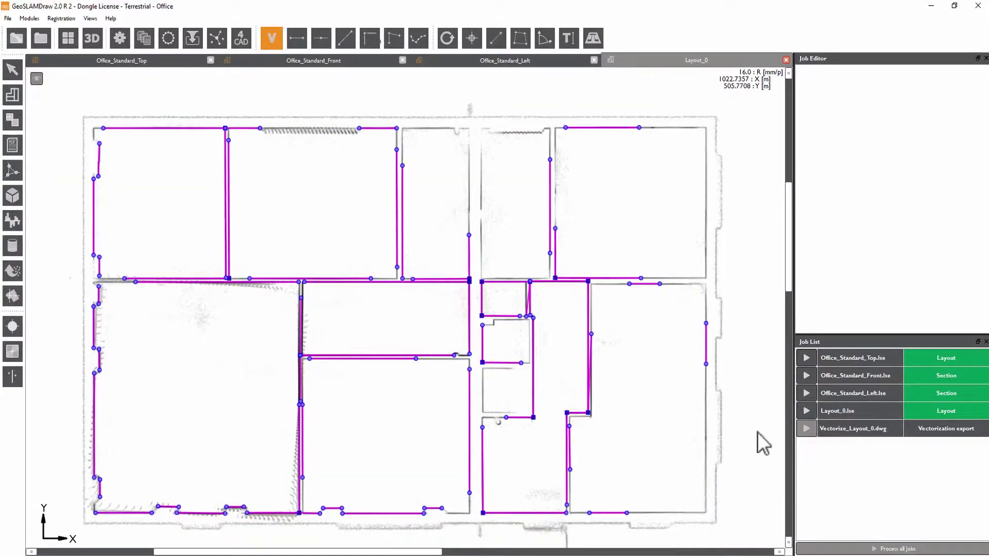
scroll(584, 335, up, 3)
scroll(570, 254, up, 2)
click(625, 253)
key(c)
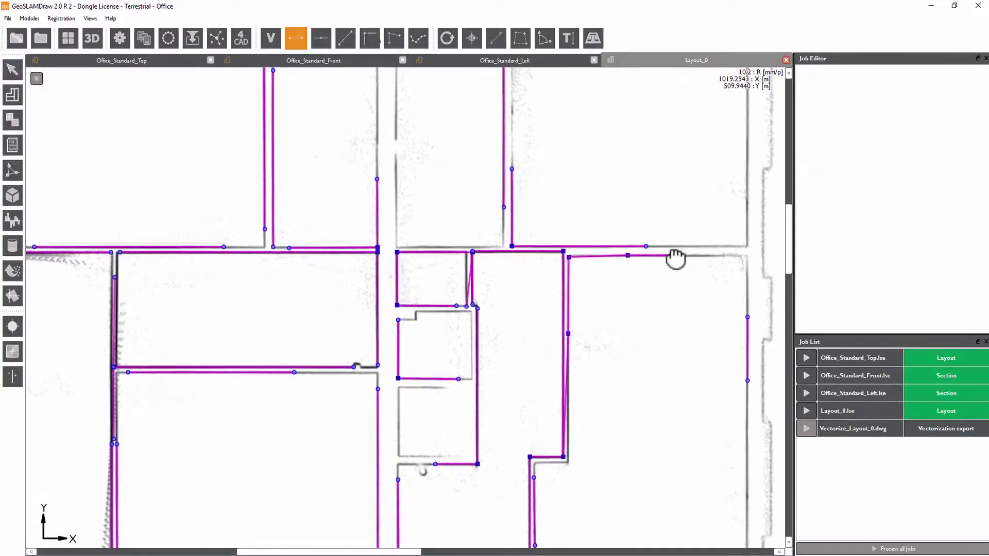
click(673, 255)
click(746, 289)
scroll(746, 315, down, 1)
scroll(740, 379, down, 1)
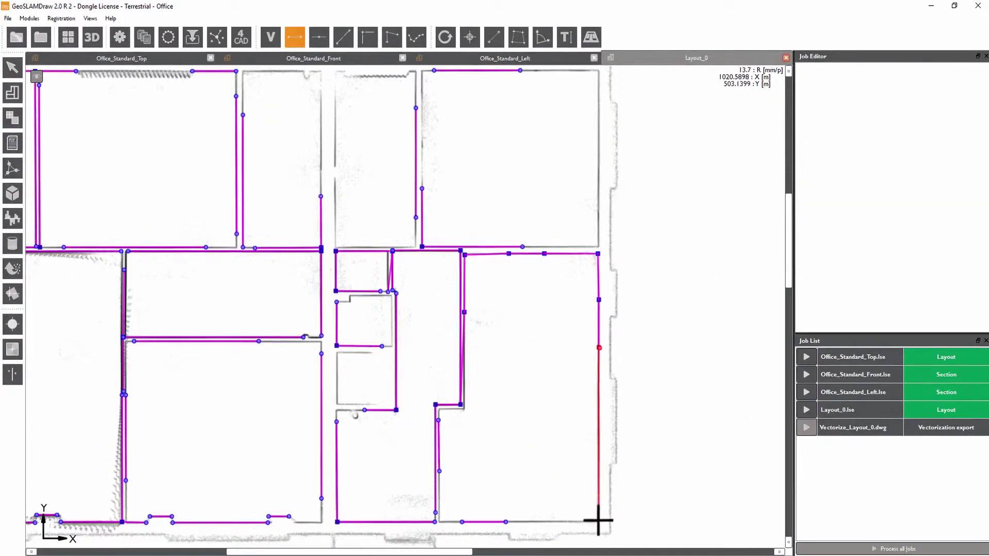
key(Escape)
scroll(498, 255, up, 1)
scroll(495, 245, down, 1)
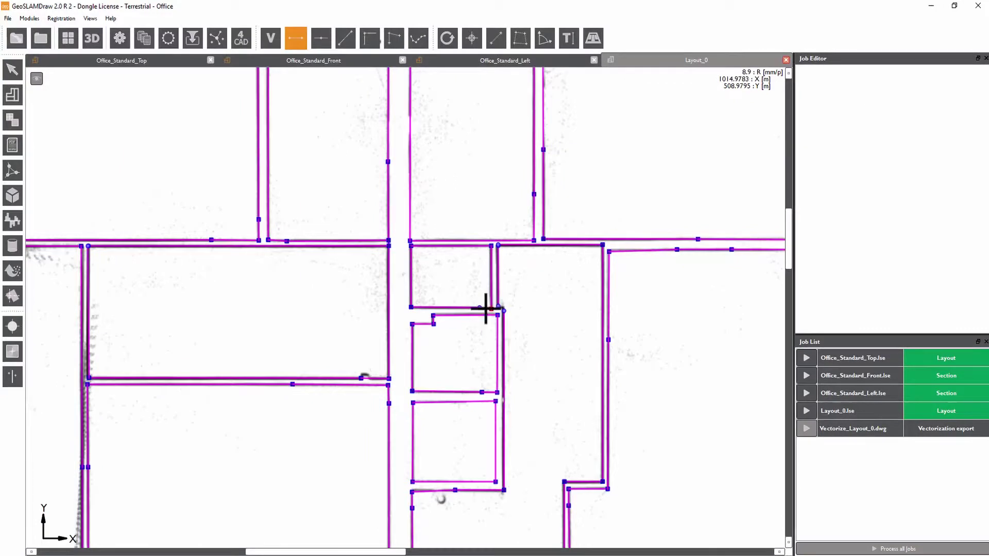
Select a wall line, switch to the angle-squaring tool, and run the vectorization export job
click(486, 309)
scroll(452, 280, up, 2)
scroll(479, 301, down, 2)
scroll(475, 292, down, 2)
key(a)
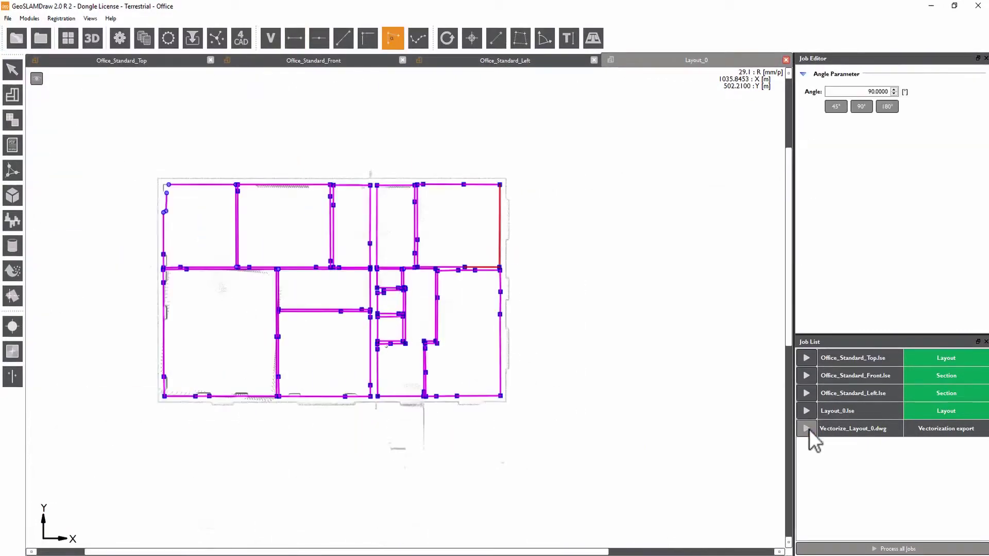
click(806, 429)
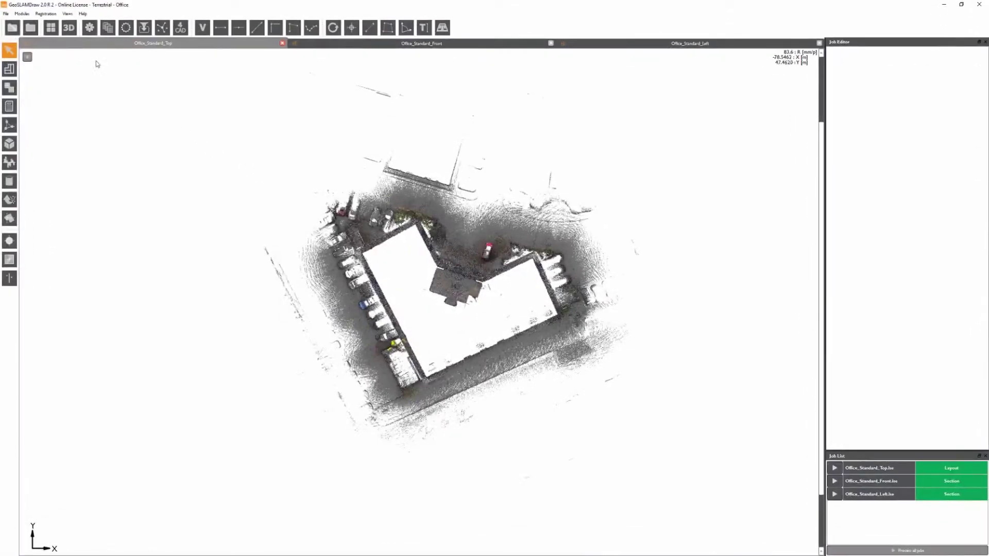
Orbit the 3D building view, narrow the field of view, use adaptive points, and apply Lower/Upper Z limits
click(69, 29)
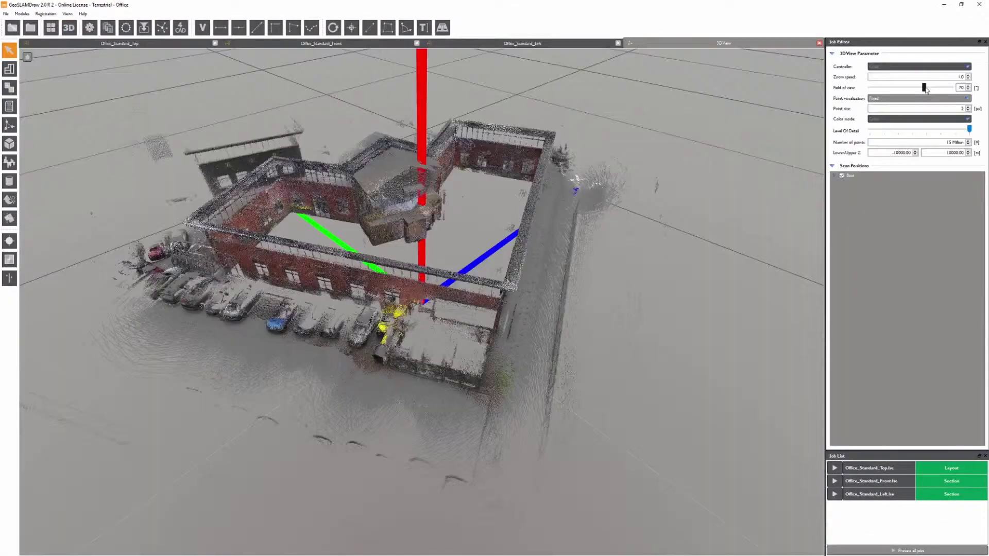
scroll(513, 287, up, 2)
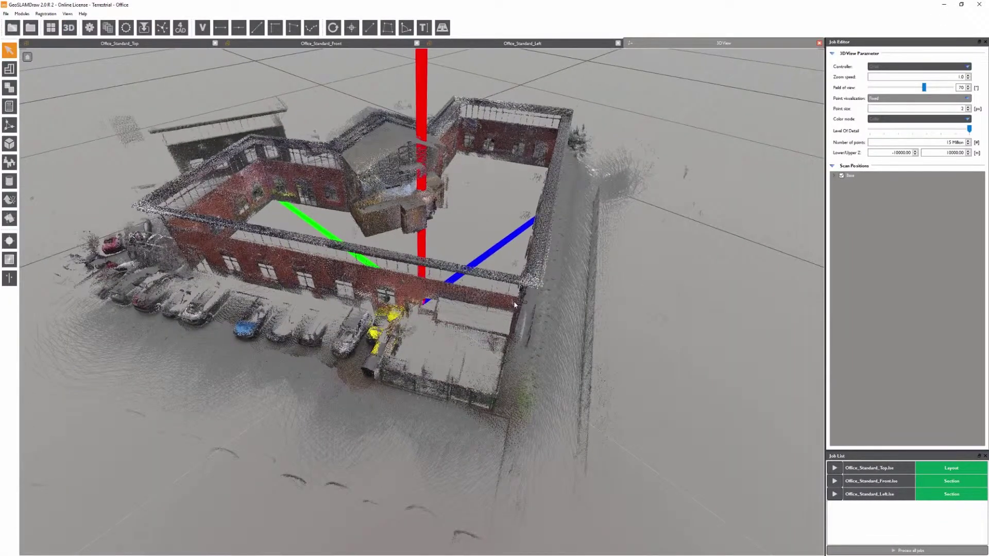
scroll(510, 301, up, 4)
scroll(493, 301, up, 2)
scroll(493, 301, down, 2)
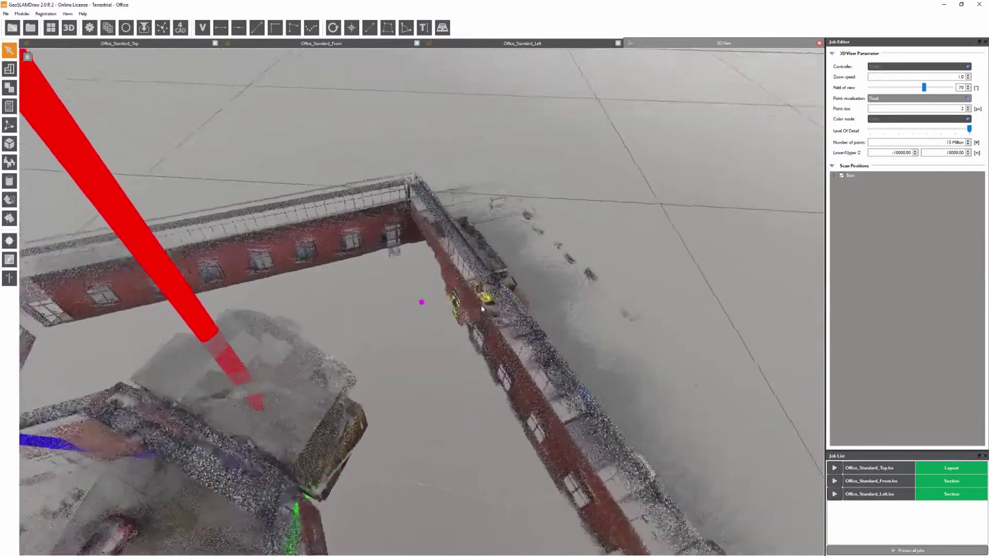
drag(493, 301, 792, 113)
scroll(792, 114, down, 2)
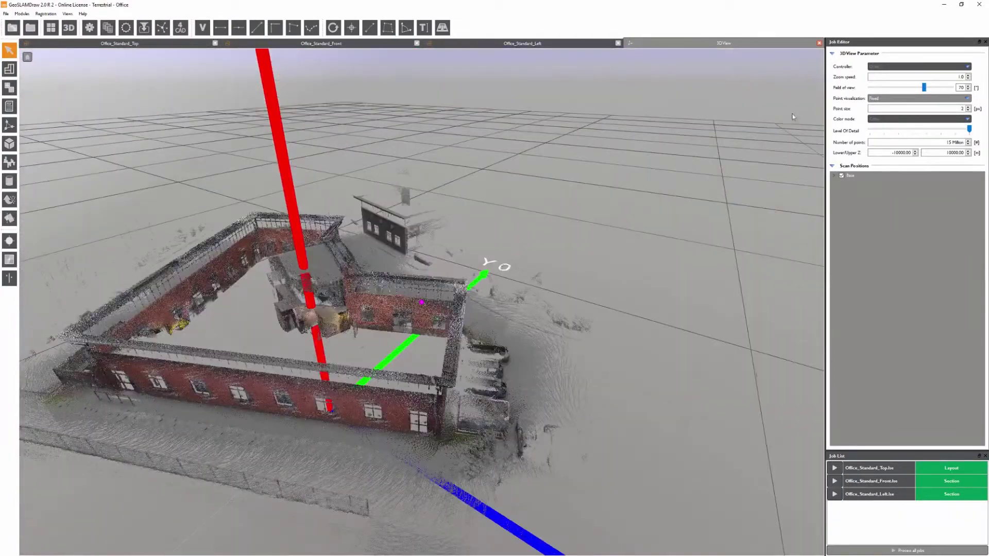
drag(922, 88, 902, 87)
click(919, 97)
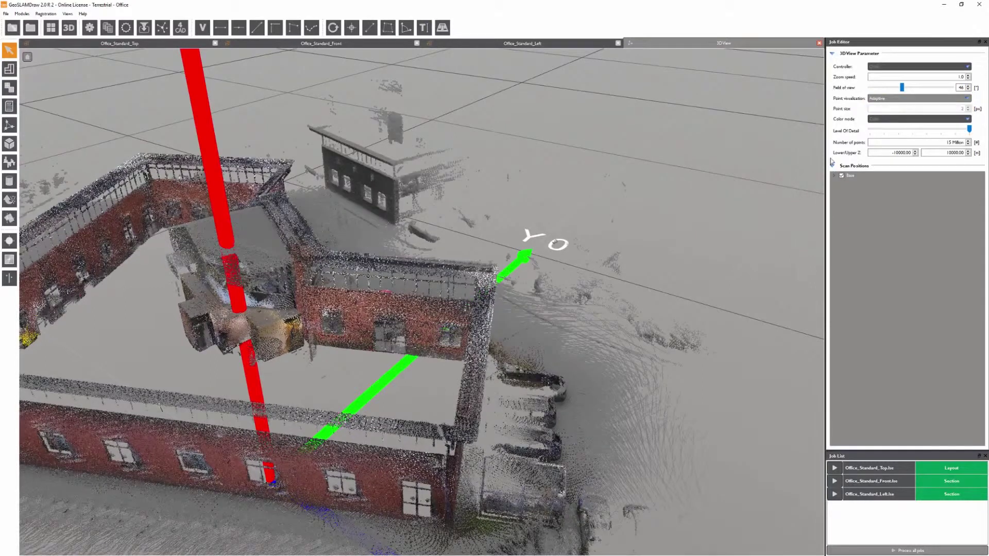
drag(633, 282, 440, 401)
scroll(890, 101, up, 1)
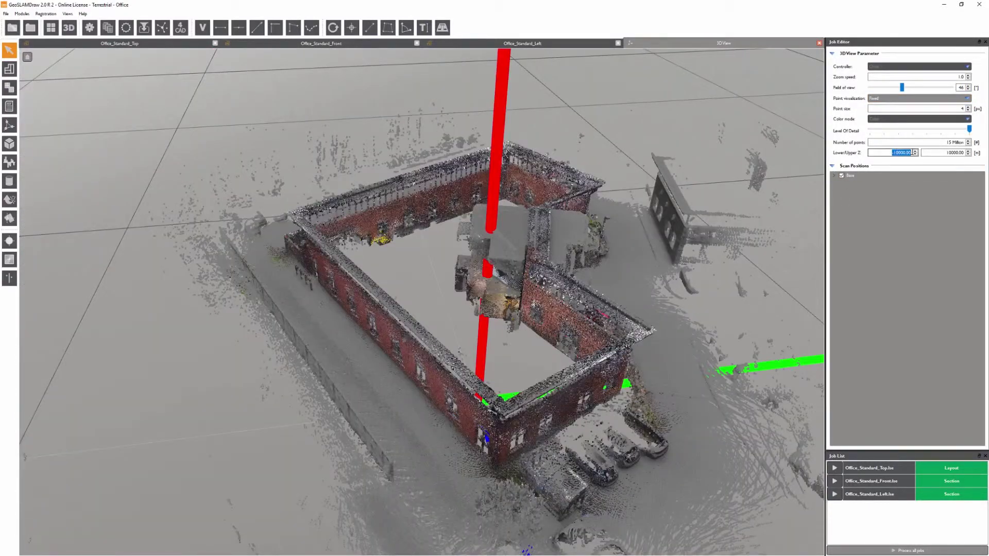
text(10016)
key(Tab)
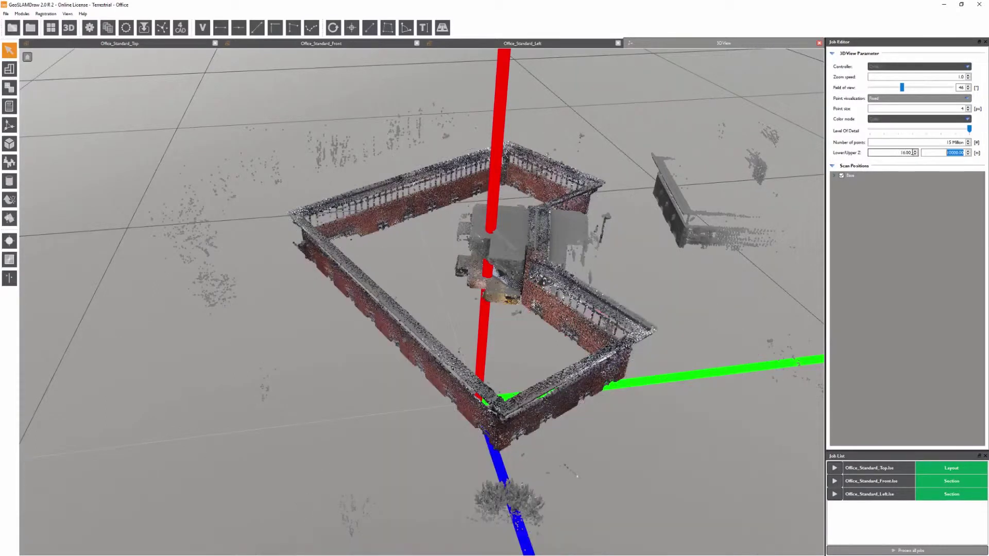
text(17)
key(Return)
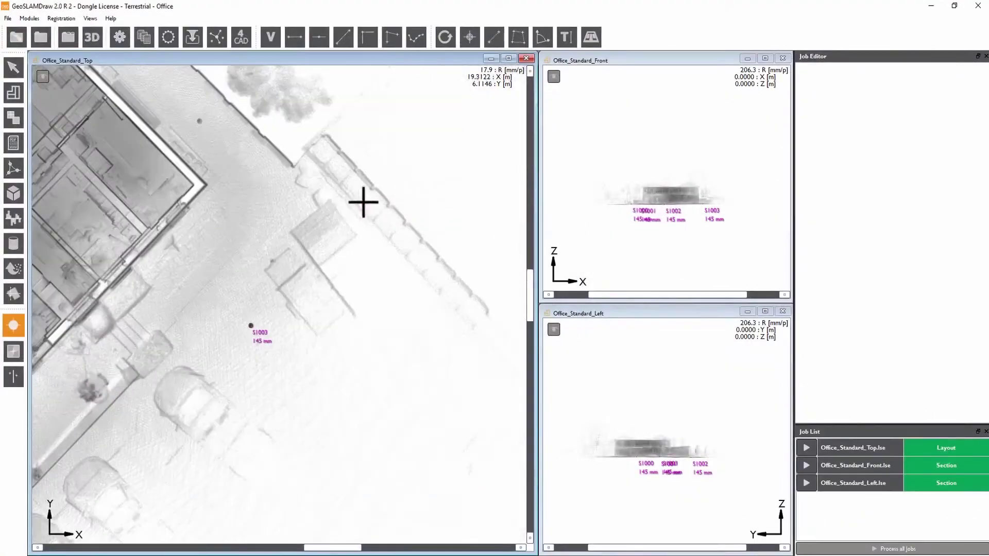
scroll(294, 209, up, 3)
Mark a ground scan target and import the P1–P6 reference point coordinates
click(302, 214)
scroll(199, 220, down, 3)
scroll(191, 251, up, 3)
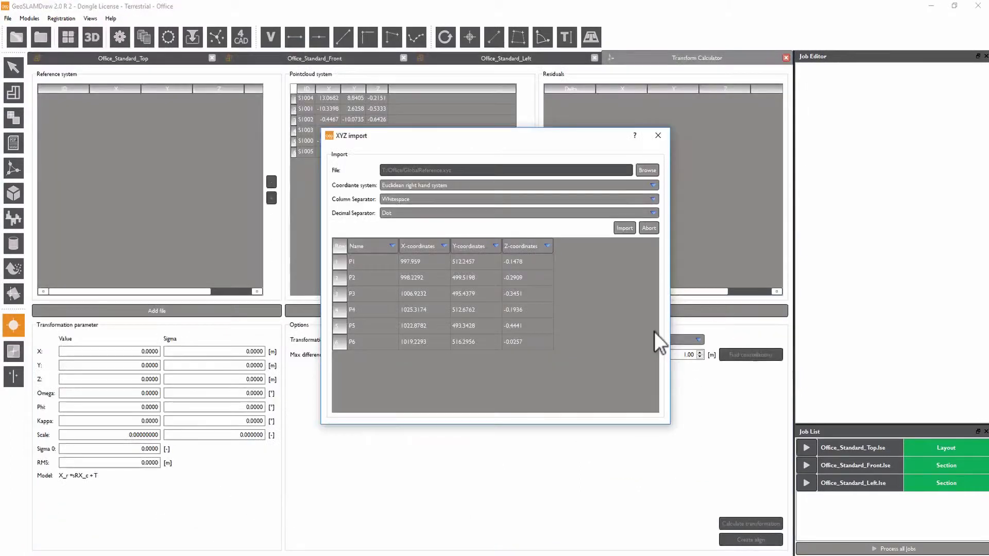
click(618, 229)
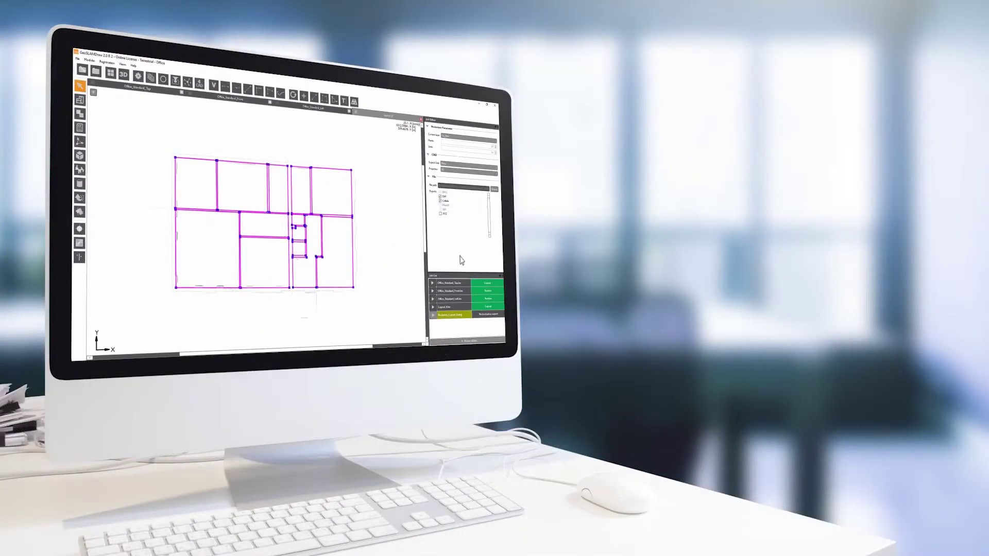
Process the Vectorize_Layout_0.dwg job from the Job List
click(433, 316)
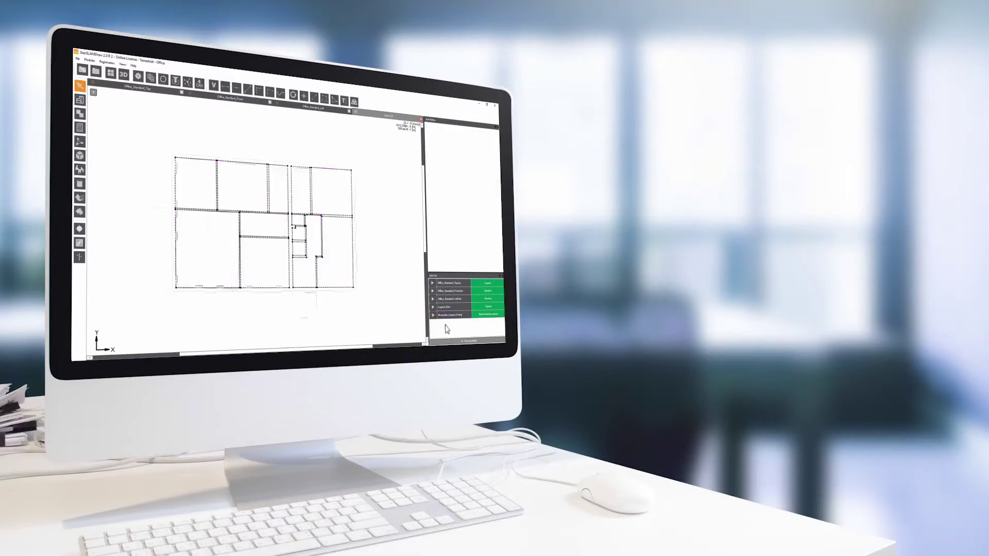
scroll(285, 280, down, 2)
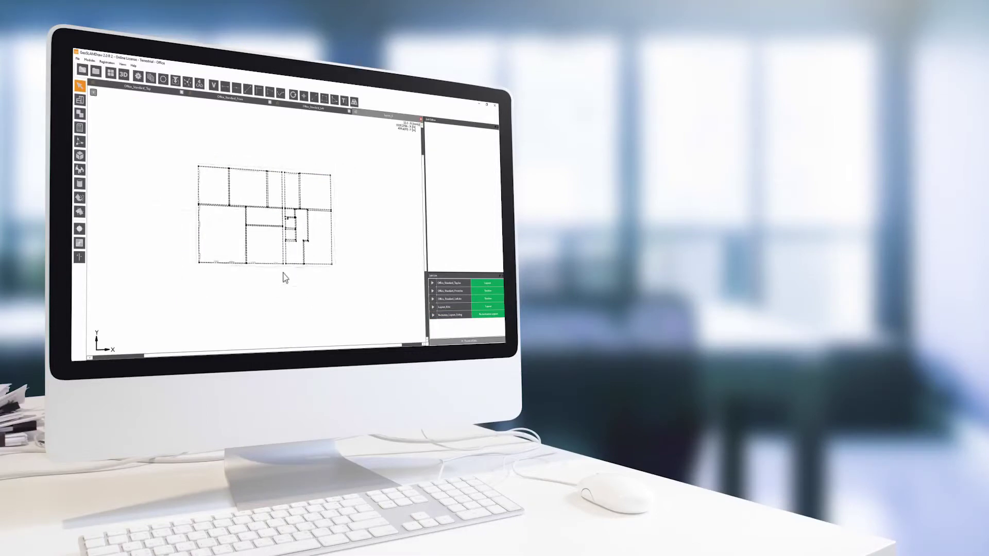